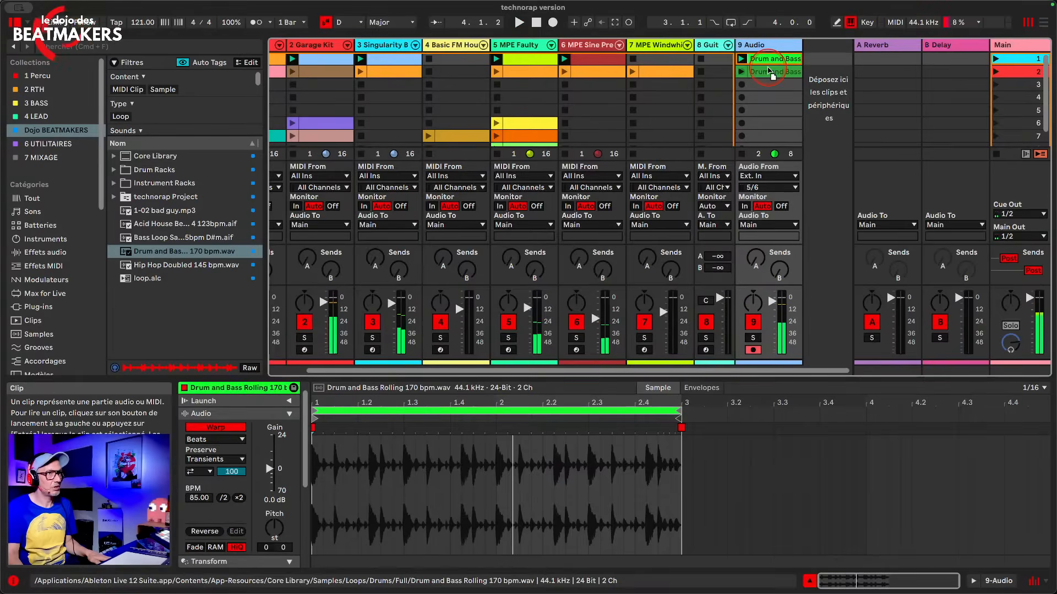
- Move the Drum and Bass clip on the 9 Audio track down to the second slot and launch scene 2
{"action": "left_click_drag", "start_coordinate": [772, 63], "coordinate": [772, 72]}
{"action": "left_click", "coordinate": [997, 72]}
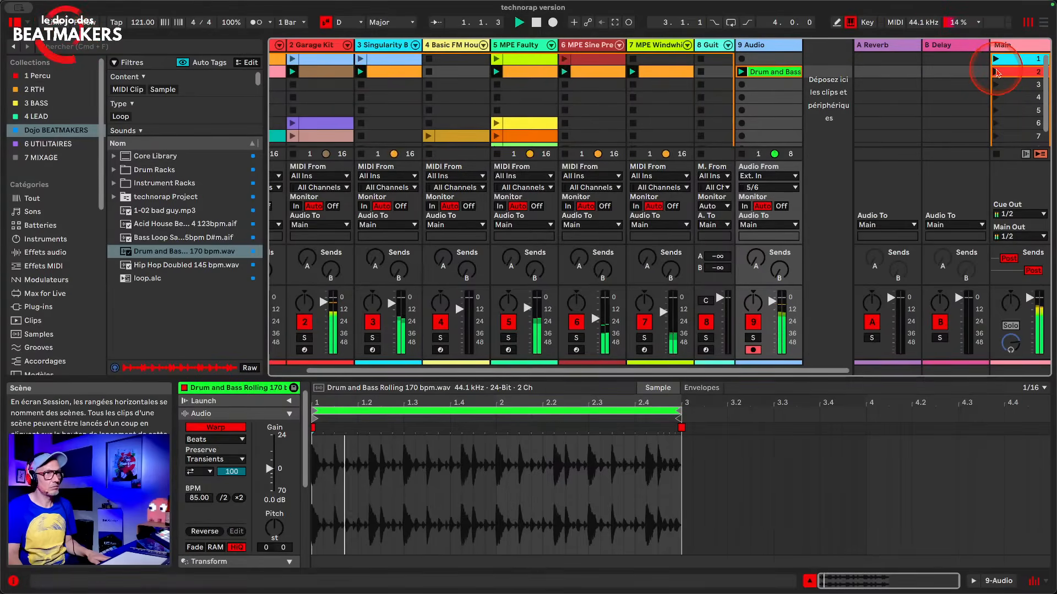
- Duplicate the Drum and Bass clip into the slot below and colour the copy Sunshine Yellow
{"action": "key", "text": "super+d"}
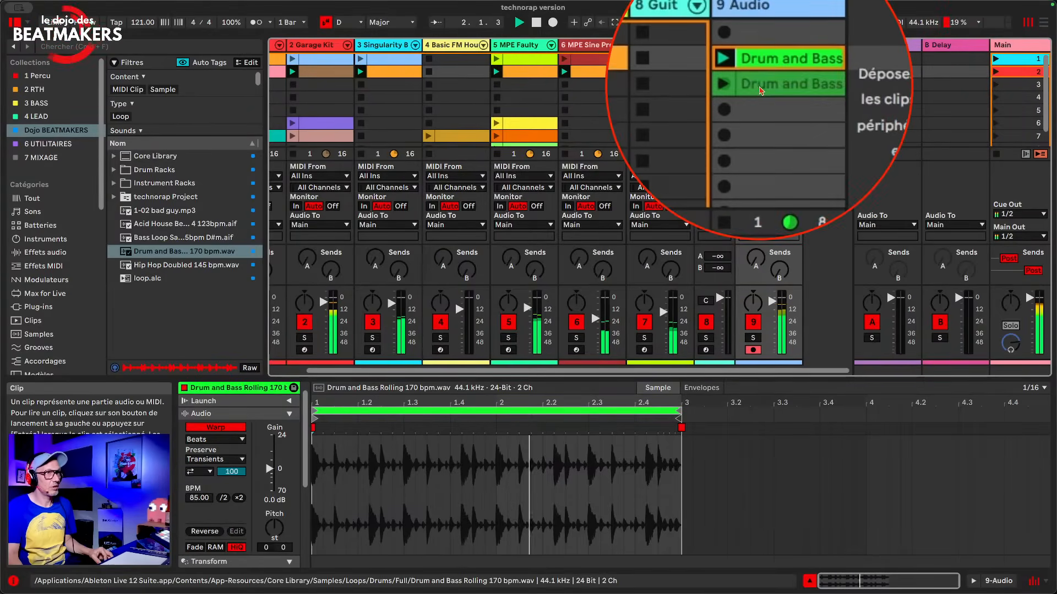
{"action": "right_click", "coordinate": [760, 85]}
{"action": "left_click", "coordinate": [807, 386]}
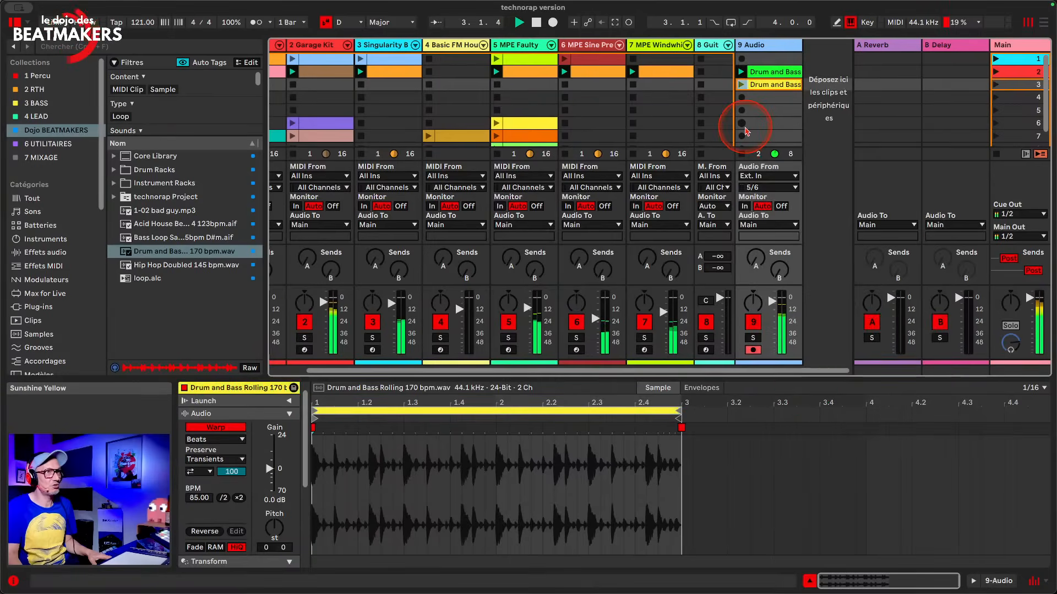
- Stop playback and move the green Drum and Bass clip back up to the first slot of the 9 Audio track
{"action": "left_click", "coordinate": [774, 73]}
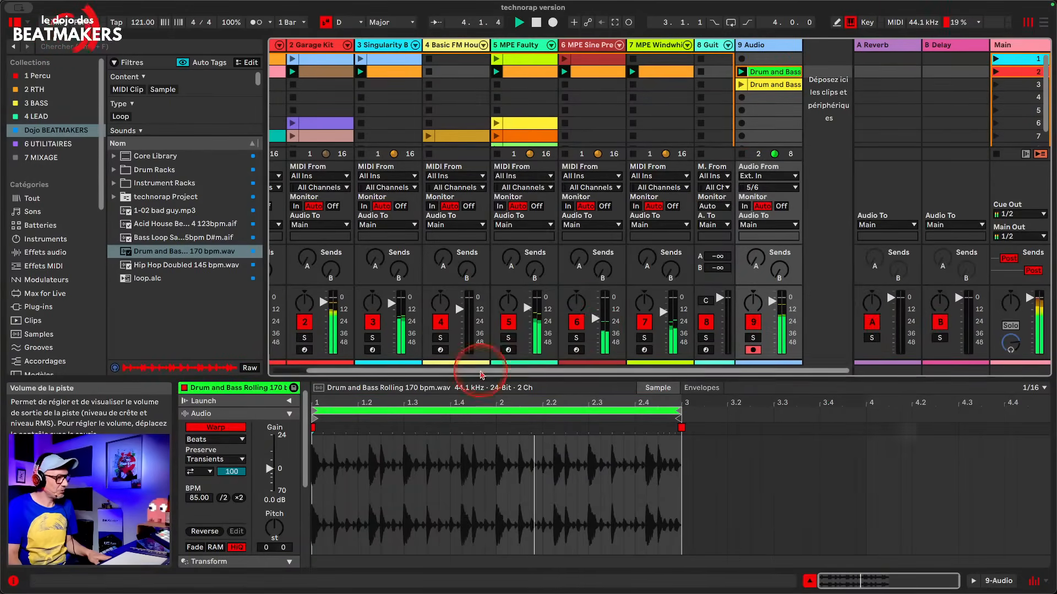
{"action": "key", "text": "space"}
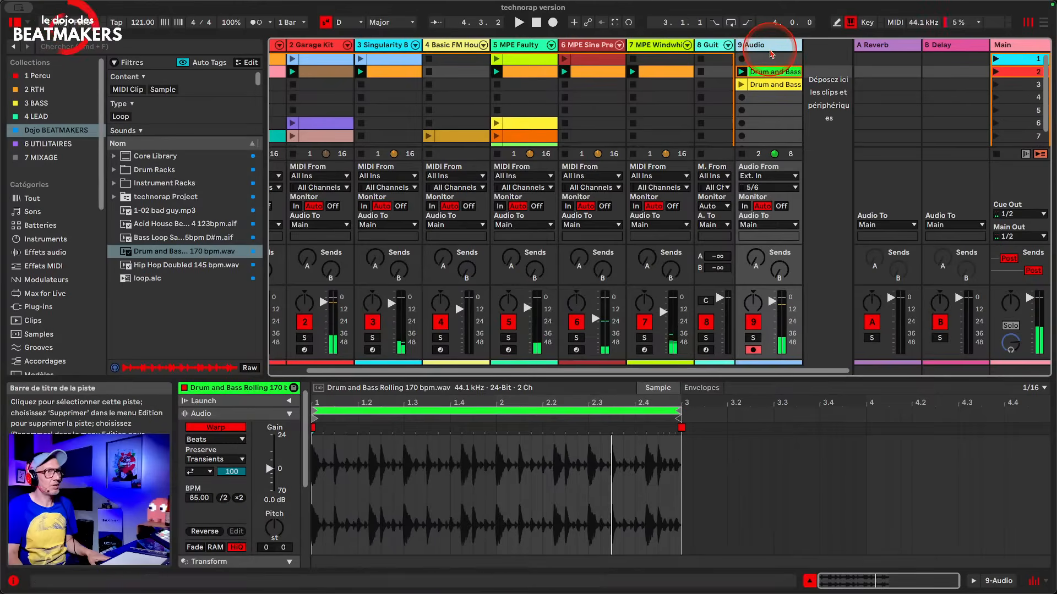
{"action": "left_click_drag", "start_coordinate": [769, 73], "coordinate": [770, 59]}
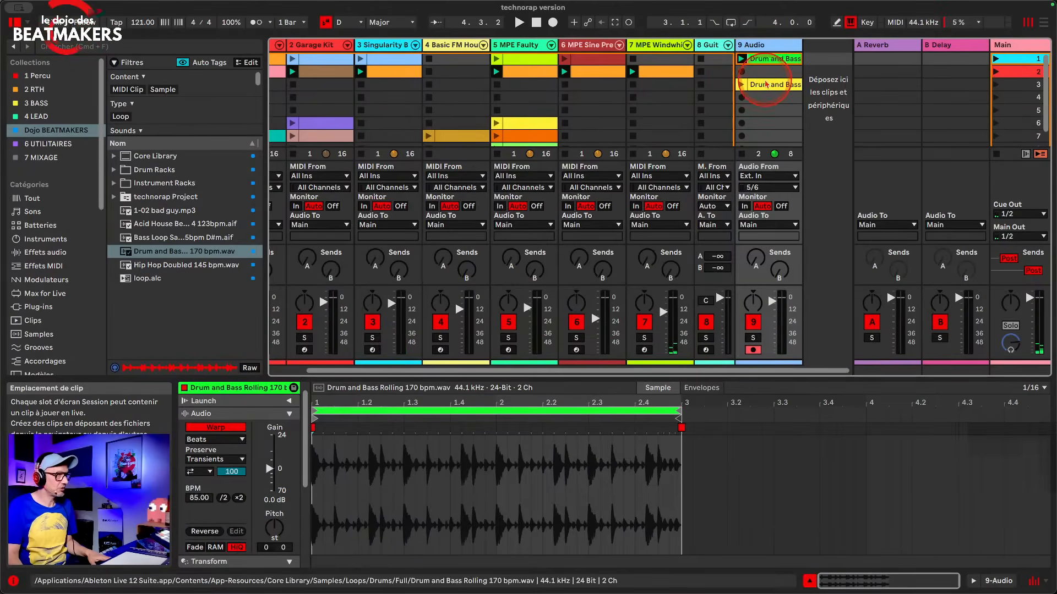
- Launch the yellow Drum and Bass clip, raise its gain to 1.2 dB and check it by playing
{"action": "left_click", "coordinate": [740, 85]}
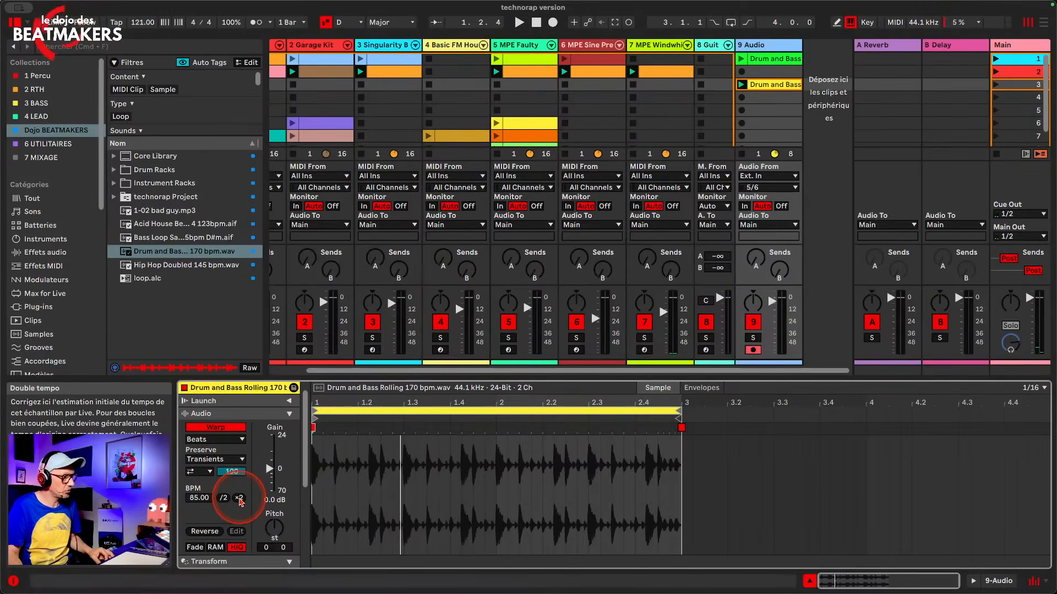
{"action": "mouse_move", "coordinate": [269, 469]}
{"action": "left_mouse_down"}
{"action": "mouse_move", "coordinate": [269, 456]}
{"action": "mouse_move", "coordinate": [270, 466]}
{"action": "left_mouse_up"}
{"action": "key", "text": "space"}
{"action": "key", "text": "space"}
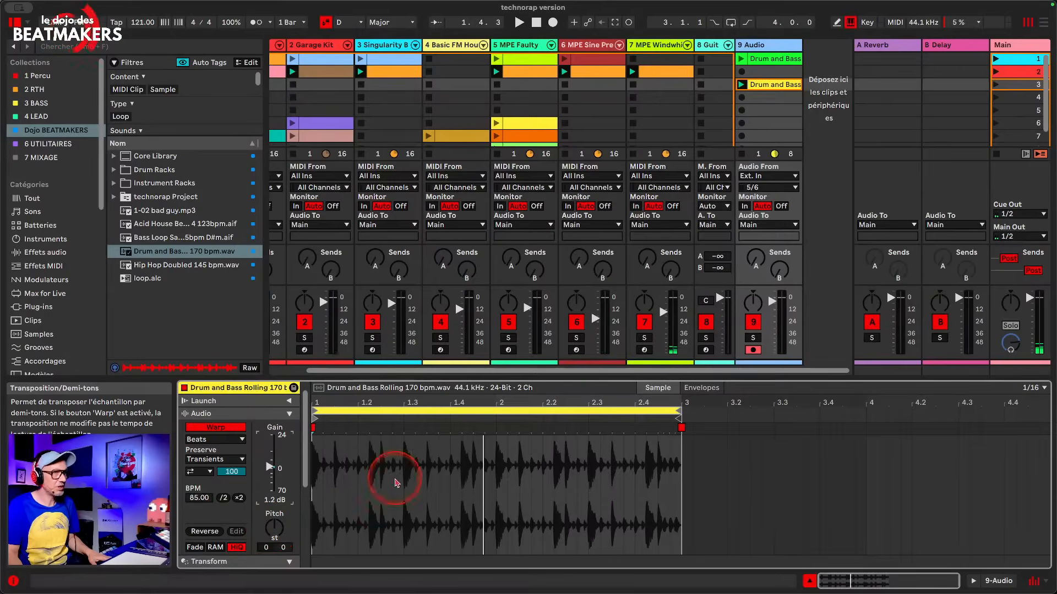
- Solo the 9 Audio track and try transposing the yellow clip, resetting its pitch to 0 st
{"action": "left_click", "coordinate": [750, 338]}
{"action": "key", "text": "space"}
{"action": "mouse_move", "coordinate": [274, 523]}
{"action": "left_mouse_down"}
{"action": "mouse_move", "coordinate": [274, 535]}
{"action": "mouse_move", "coordinate": [274, 511]}
{"action": "mouse_move", "coordinate": [274, 532]}
{"action": "left_mouse_up"}
{"action": "double_click", "coordinate": [274, 523]}
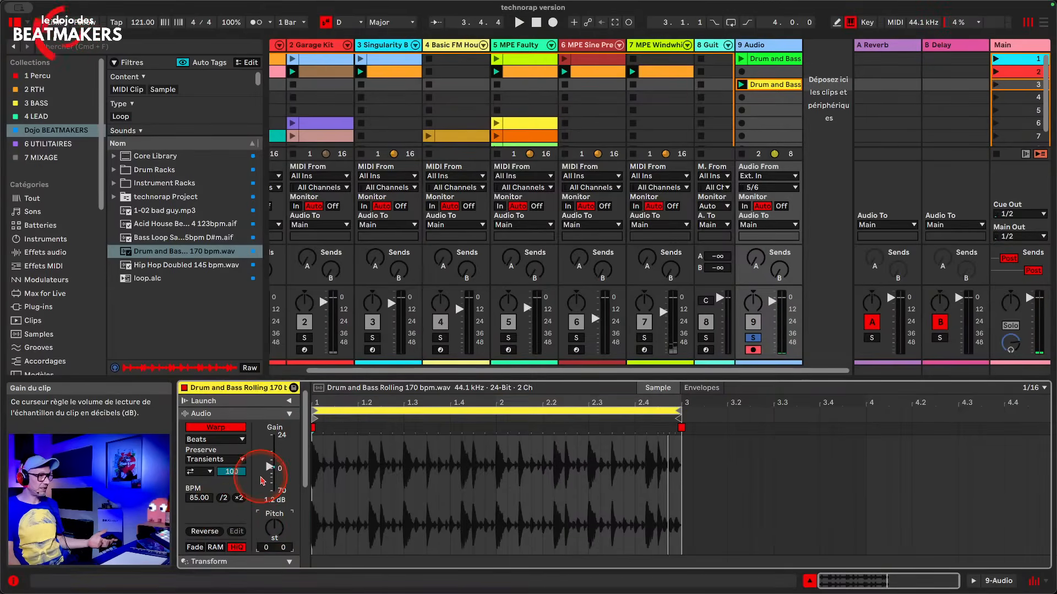
- Try reversing the yellow clip's sample, restore its original direction and try the high-quality conversion switch
{"action": "left_click", "coordinate": [204, 531]}
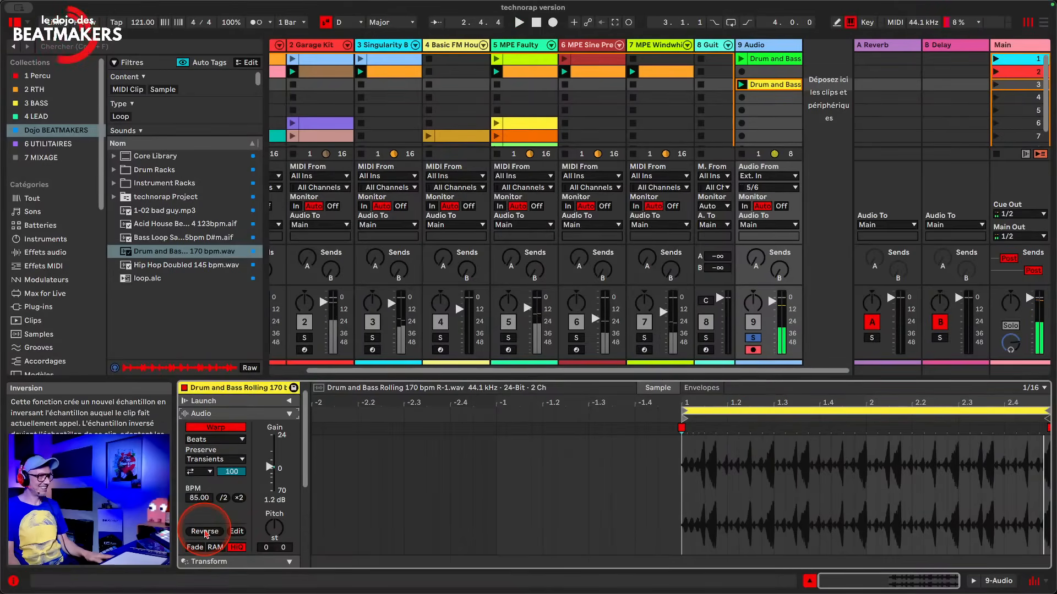
{"action": "left_click", "coordinate": [205, 532]}
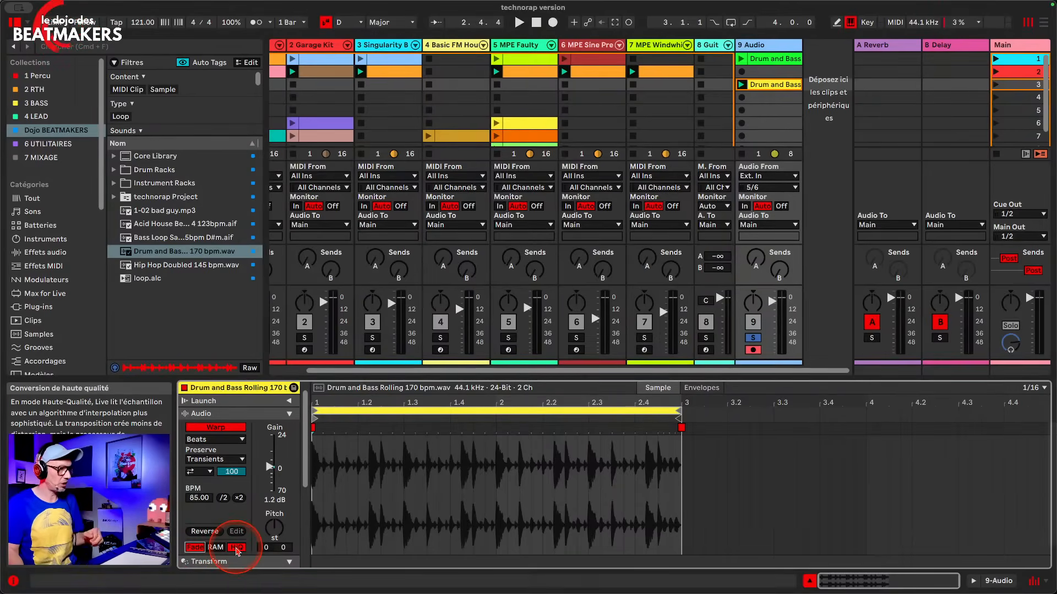
{"action": "left_click", "coordinate": [237, 548]}
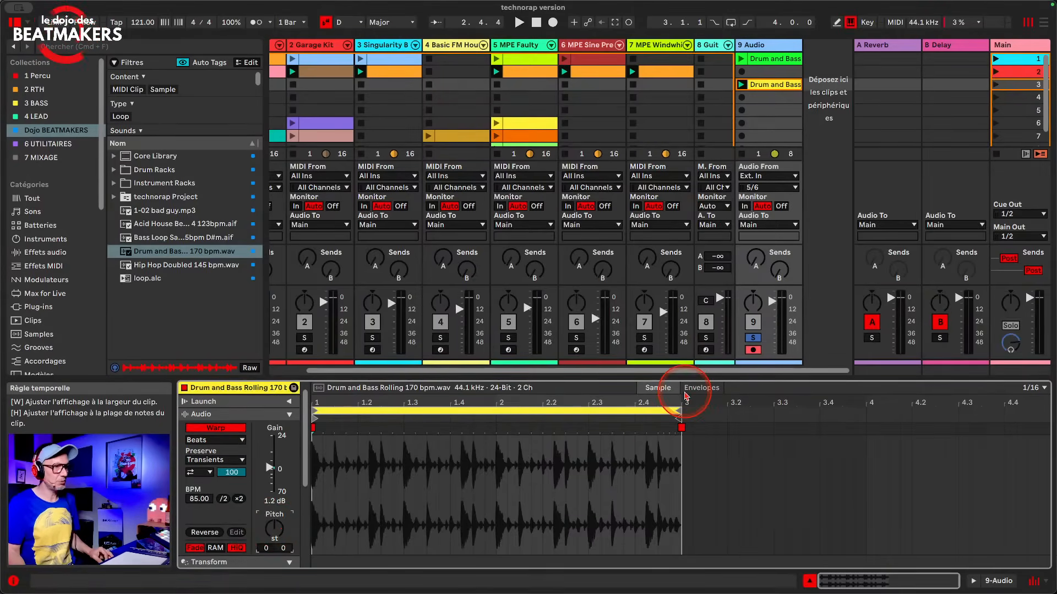
- Display the yellow clip's envelopes and transpose the clip by +1 semitone
{"action": "left_click", "coordinate": [699, 389]}
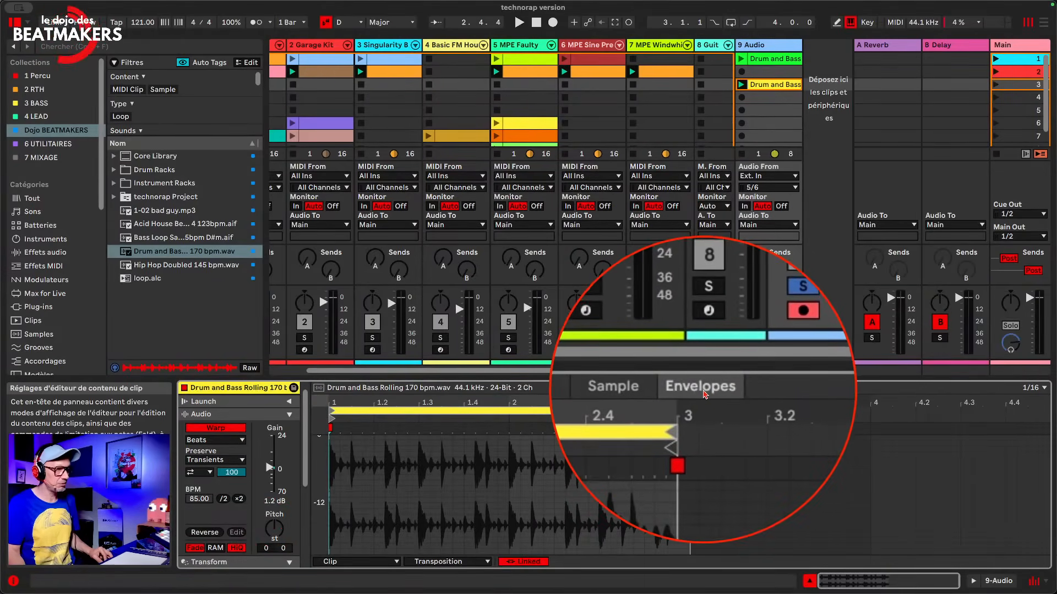
{"action": "left_click_drag", "start_coordinate": [274, 527], "coordinate": [274, 539]}
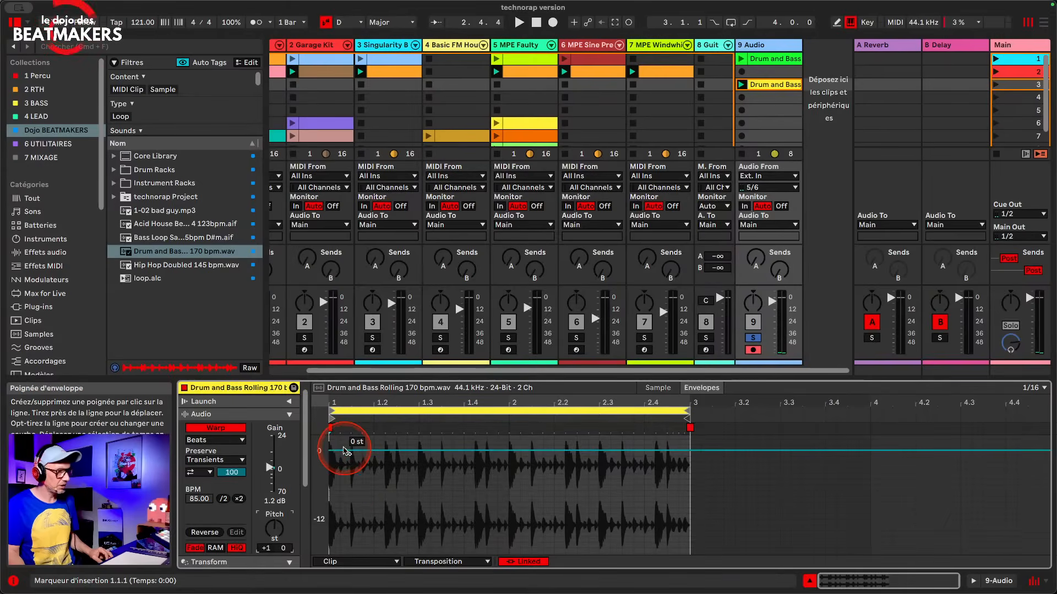
- Play the clip and try a falling ramp to about -17 st at the end of its transposition envelope, undo it and stop playback
{"action": "left_click", "coordinate": [740, 85]}
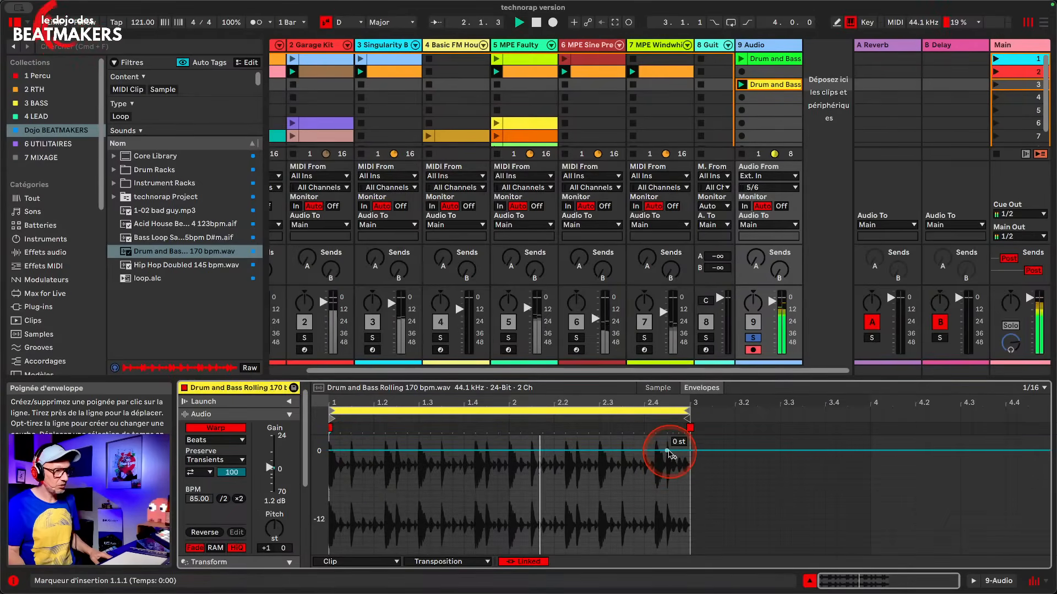
{"action": "left_click_drag", "start_coordinate": [671, 452], "coordinate": [685, 523]}
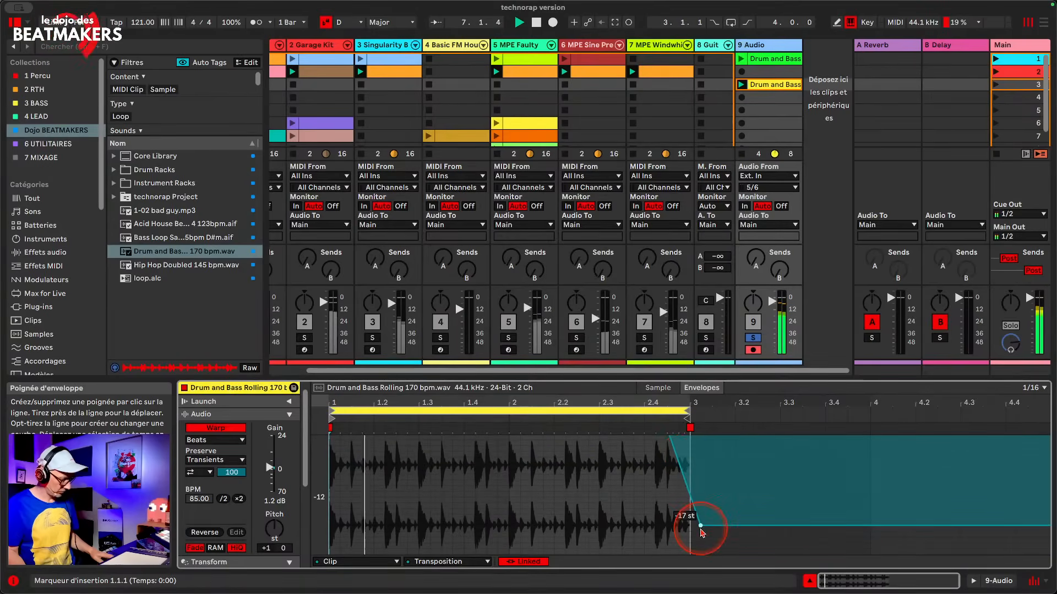
{"action": "key", "text": "super+z"}
{"action": "key", "text": "space"}
- Select the clip's first bar from 1.1.1 to 2.1.1 and lower its transposition envelope to about -20 st
{"action": "scroll", "coordinate": [601, 503], "scroll_direction": "up", "scroll_amount": 5}
{"action": "scroll", "coordinate": [602, 504], "scroll_direction": "down", "scroll_amount": 2}
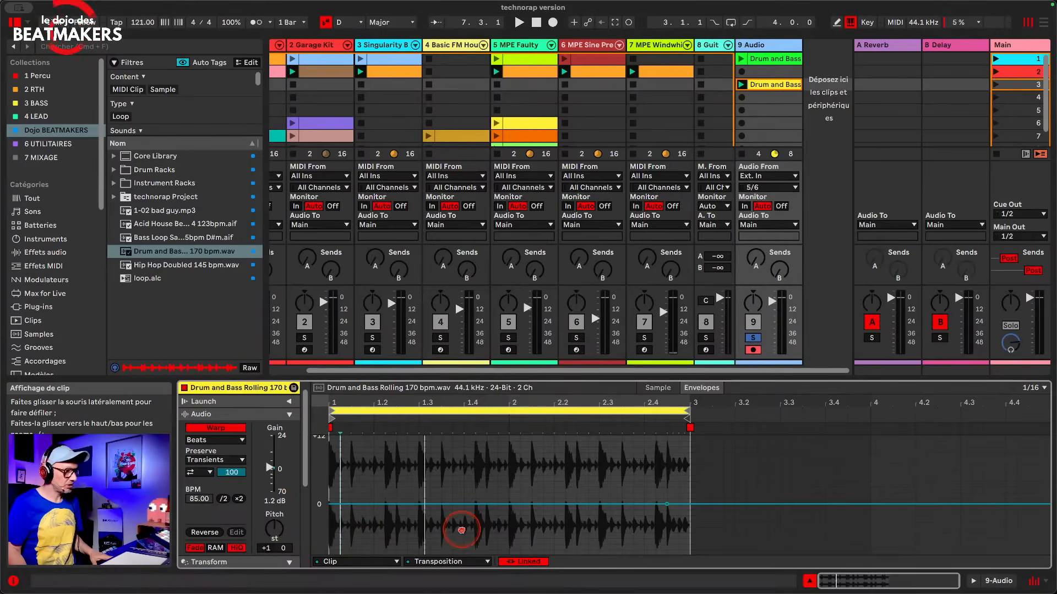
{"action": "left_click_drag", "start_coordinate": [477, 529], "coordinate": [507, 542]}
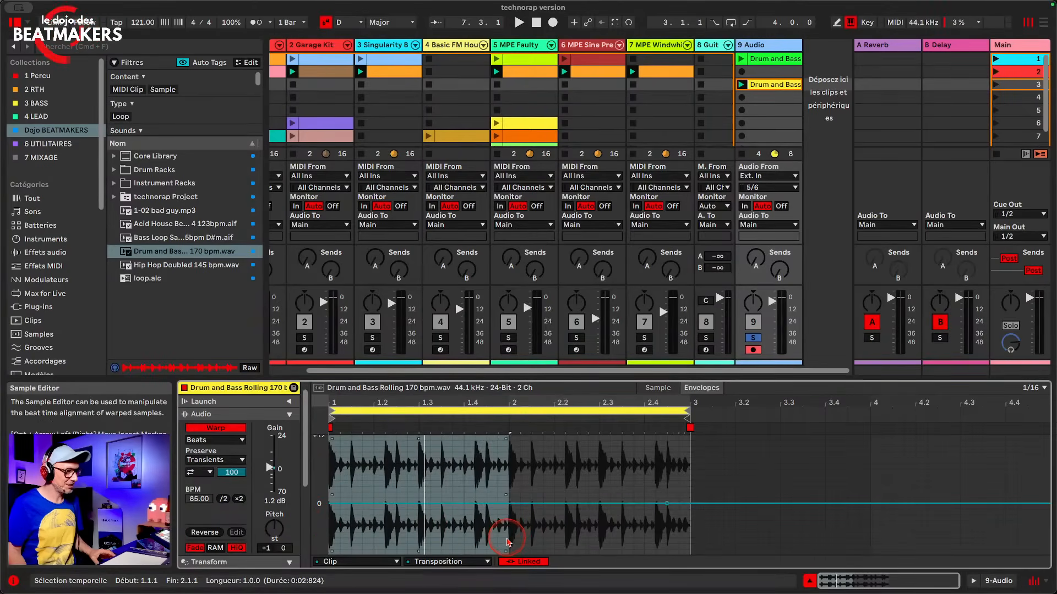
{"action": "mouse_move", "coordinate": [500, 504]}
{"action": "left_mouse_down"}
{"action": "mouse_move", "coordinate": [497, 542]}
{"action": "mouse_move", "coordinate": [496, 512]}
{"action": "left_mouse_up"}
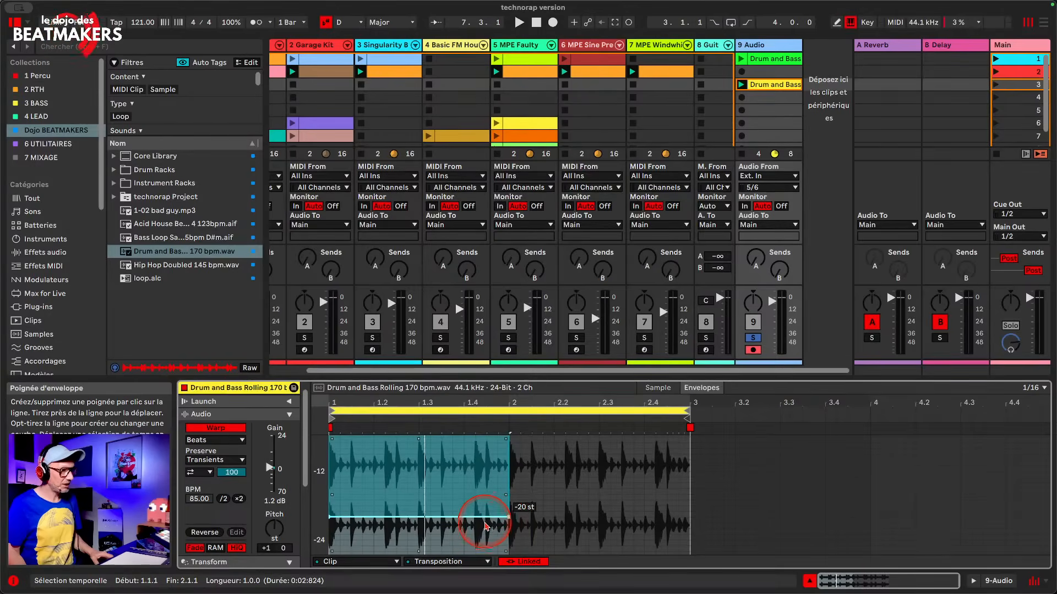
- Edit the value of the first bar's transposition envelope segment and set it to -12 st
{"action": "right_click", "coordinate": [488, 520]}
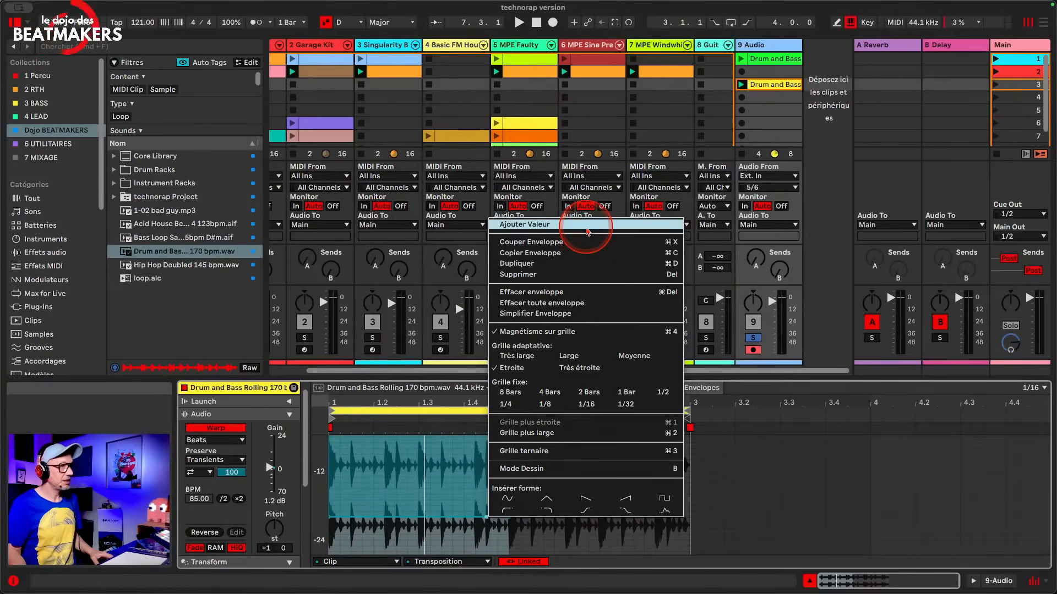
{"action": "left_click", "coordinate": [585, 228]}
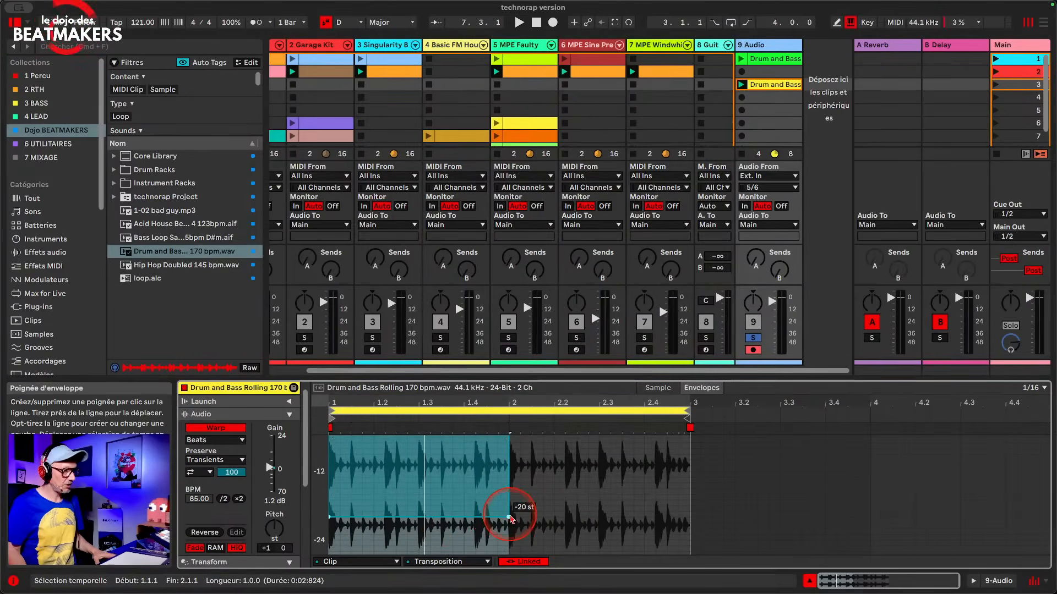
{"action": "right_click", "coordinate": [499, 528]}
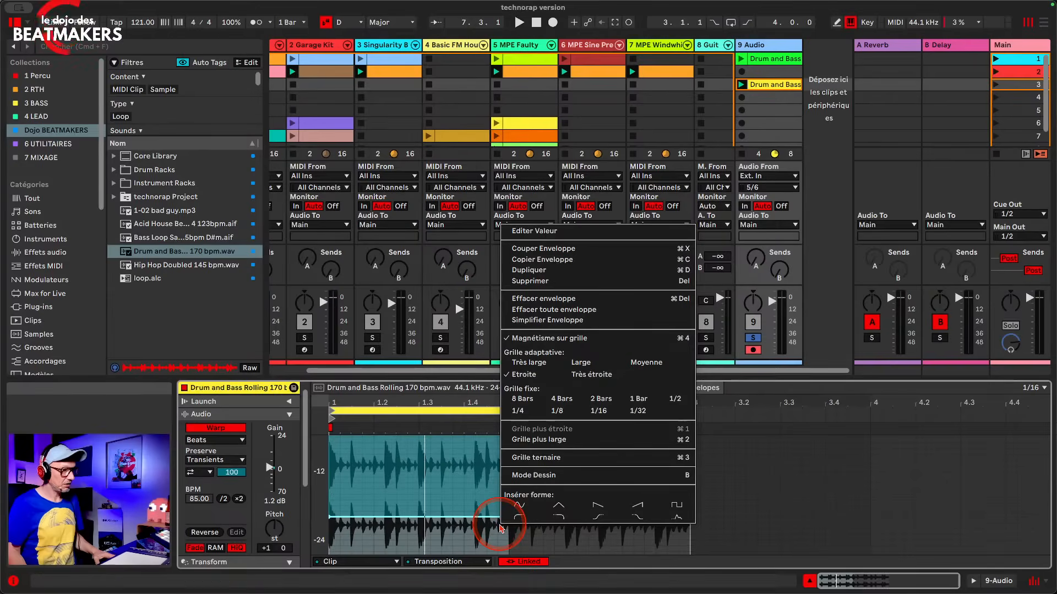
{"action": "left_click", "coordinate": [486, 521]}
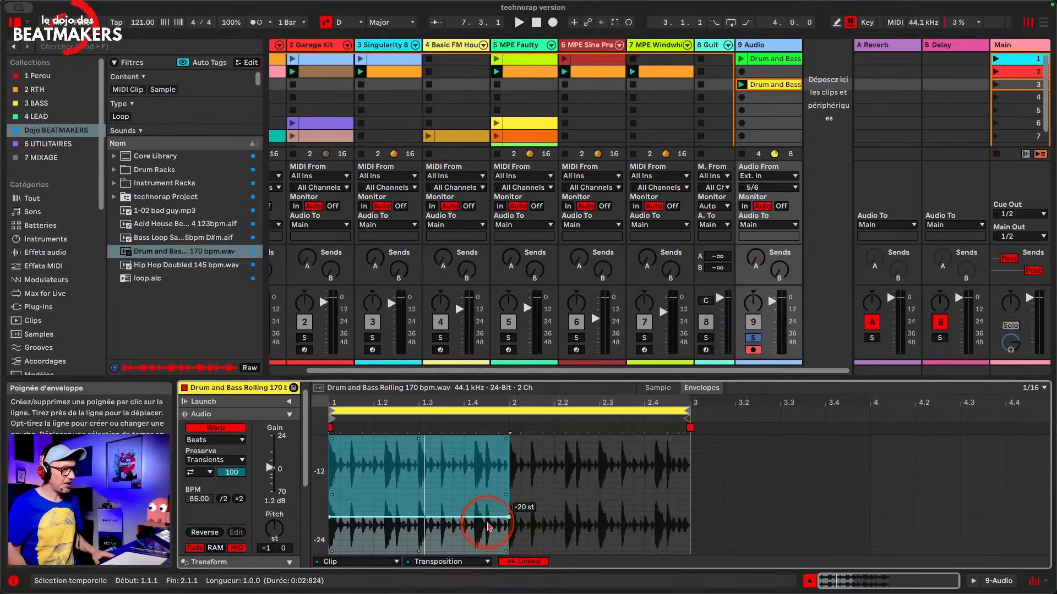
{"action": "right_click", "coordinate": [448, 527]}
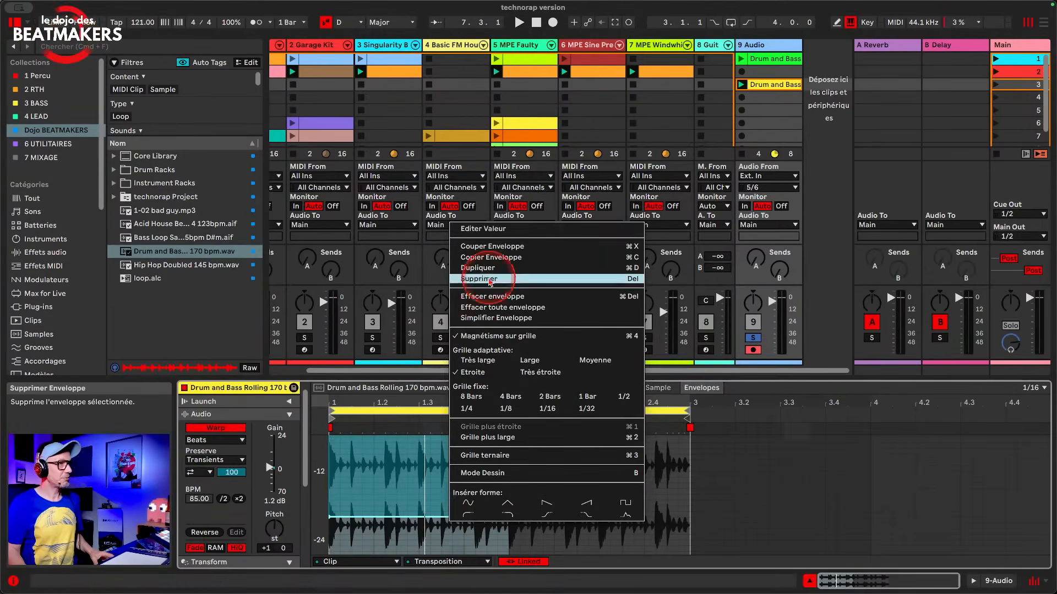
{"action": "left_click", "coordinate": [520, 229]}
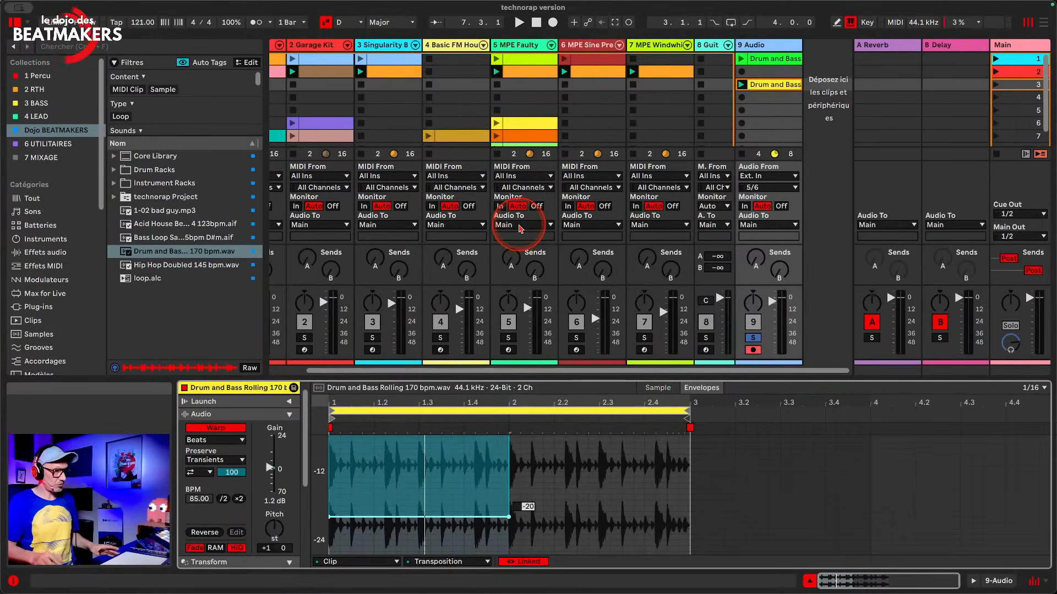
{"action": "key", "text": "BackSpace"}
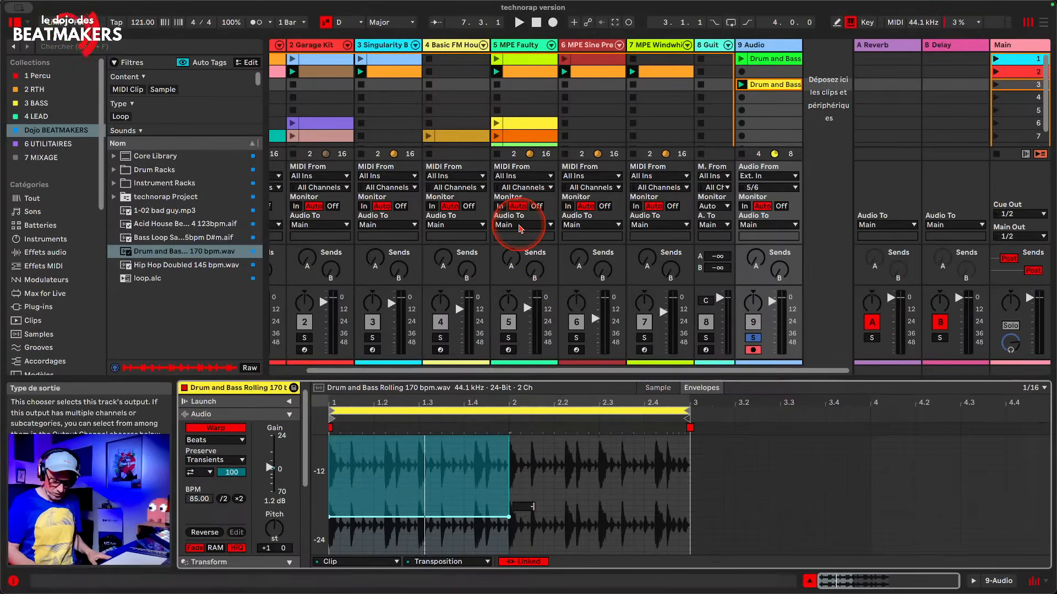
{"action": "key", "text": "Return"}
- Play the clip and shape a falling ramp from 0 st at the end of the second bar in the transposition envelope
{"action": "key", "text": "space"}
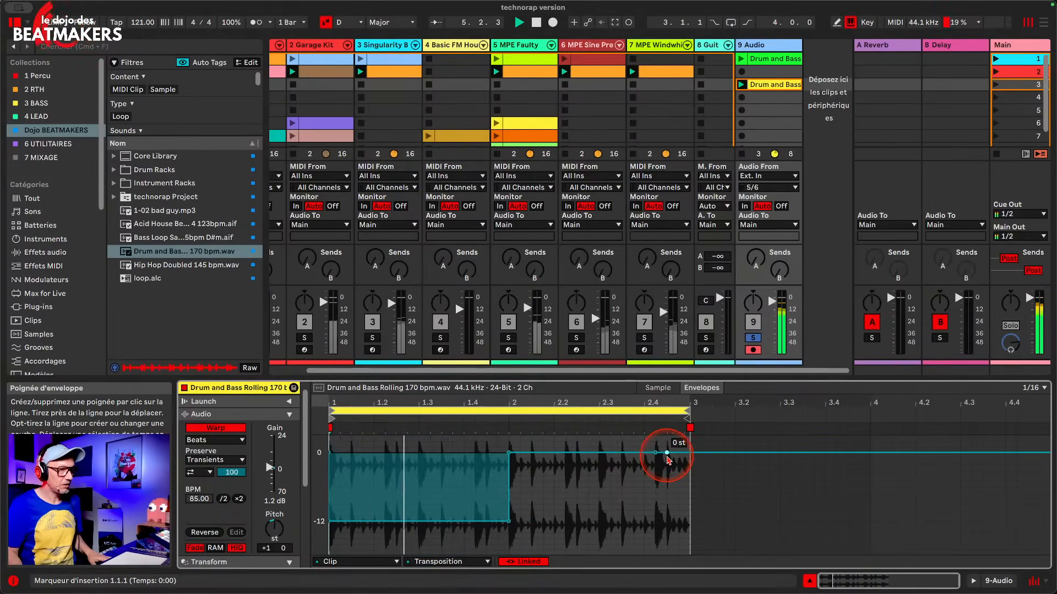
{"action": "left_click_drag", "start_coordinate": [657, 455], "coordinate": [667, 482]}
{"action": "scroll", "coordinate": [607, 509], "scroll_direction": "up", "scroll_amount": 5}
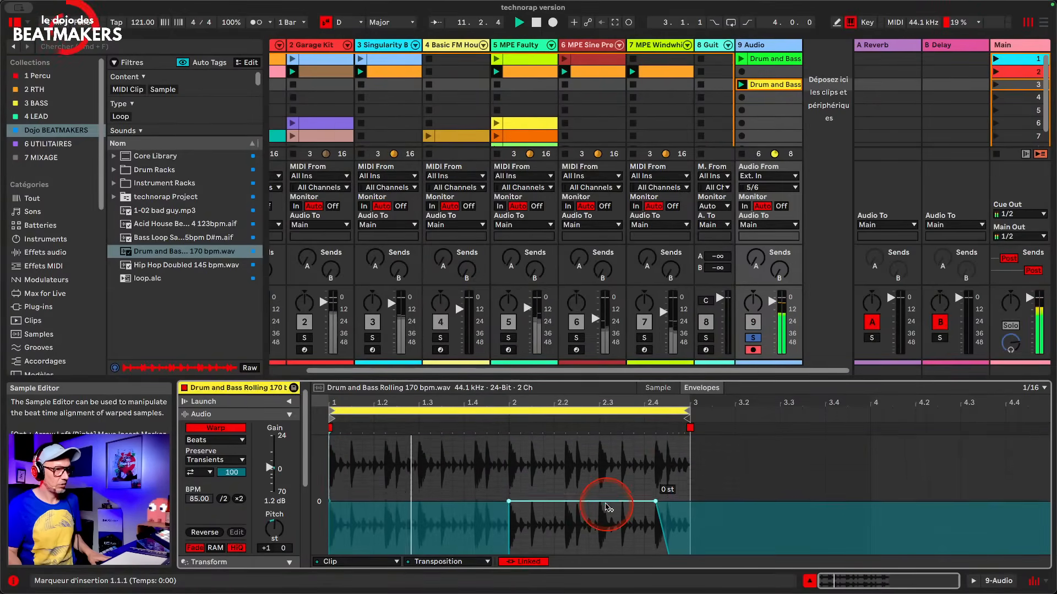
{"action": "scroll", "coordinate": [490, 509], "scroll_direction": "down", "scroll_amount": 2}
{"action": "left_click_drag", "start_coordinate": [478, 509], "coordinate": [414, 462]}
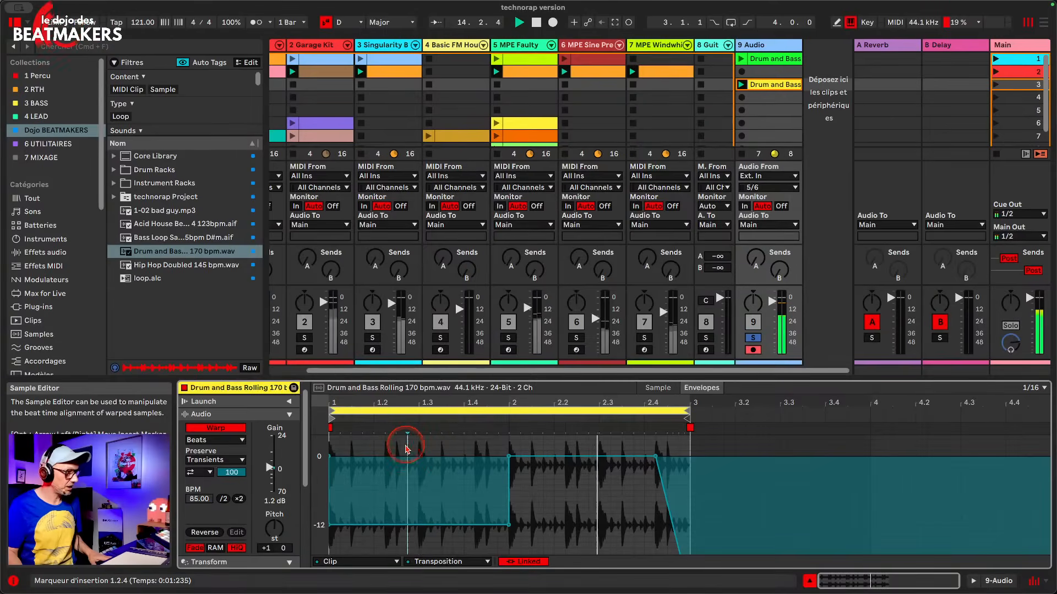
{"action": "left_click", "coordinate": [408, 446]}
{"action": "double_click", "coordinate": [420, 441]}
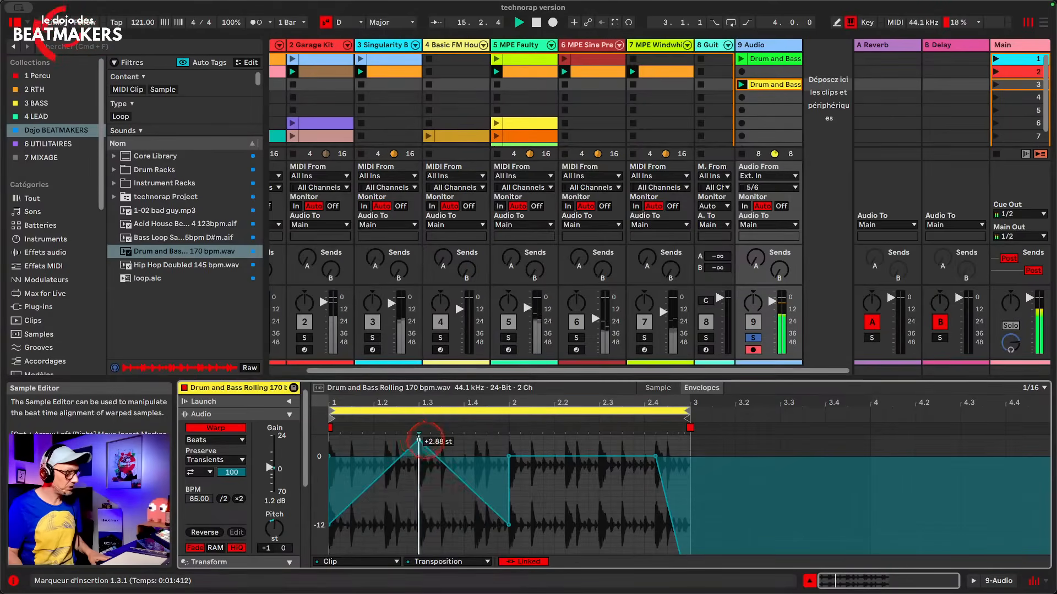
{"action": "left_click_drag", "start_coordinate": [419, 441], "coordinate": [497, 441]}
{"action": "key", "text": "super+z"}
{"action": "key", "text": "super+z"}
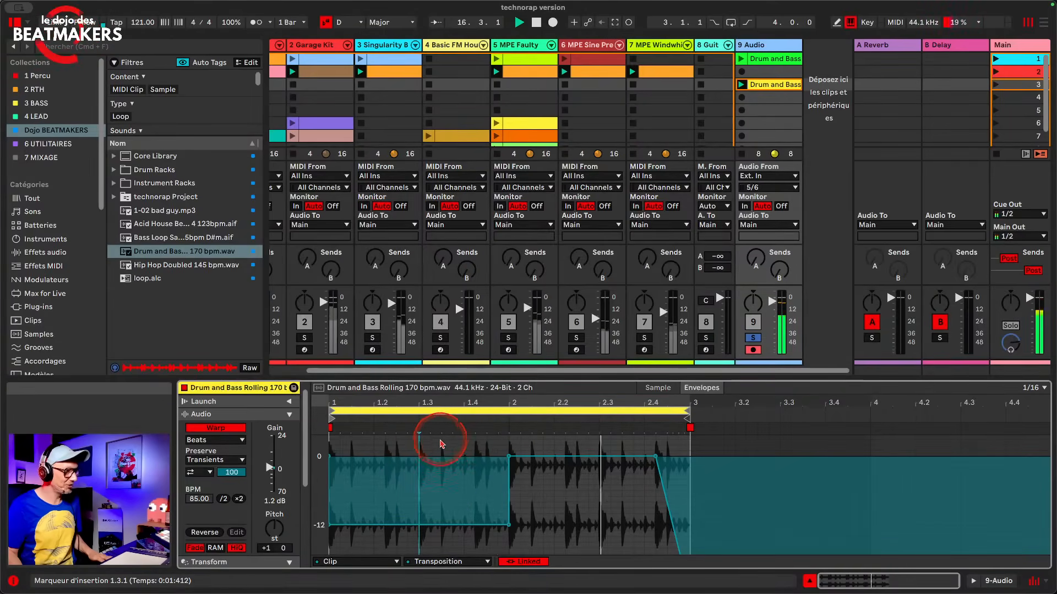
- Select the range from 1.3.1 to 2.1.1 and raise its transposition envelope segment above 0 st
{"action": "left_click_drag", "start_coordinate": [418, 449], "coordinate": [507, 450]}
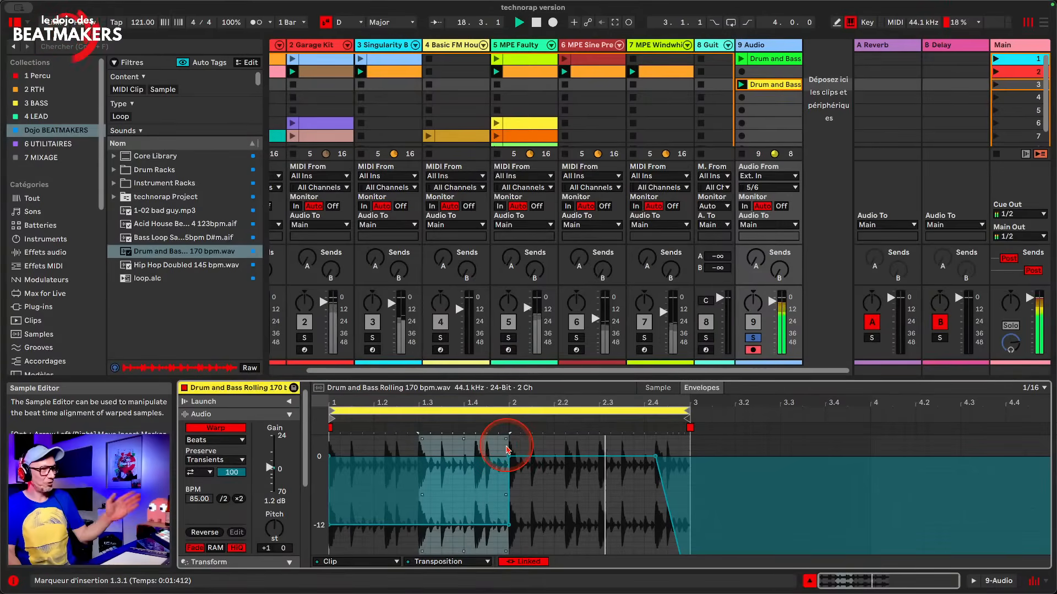
{"action": "left_click_drag", "start_coordinate": [451, 526], "coordinate": [452, 459]}
{"action": "left_click_drag", "start_coordinate": [454, 454], "coordinate": [455, 473]}
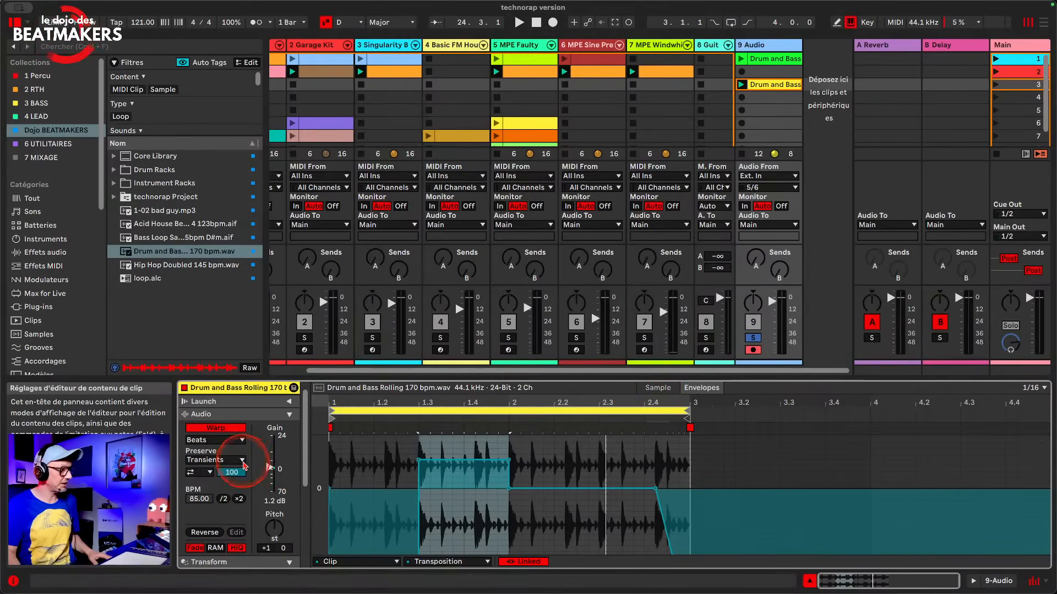
- Display the clip's gain envelope, select the range from 1.3.2 to 1.3.4 and audition the loop
{"action": "left_click", "coordinate": [270, 471]}
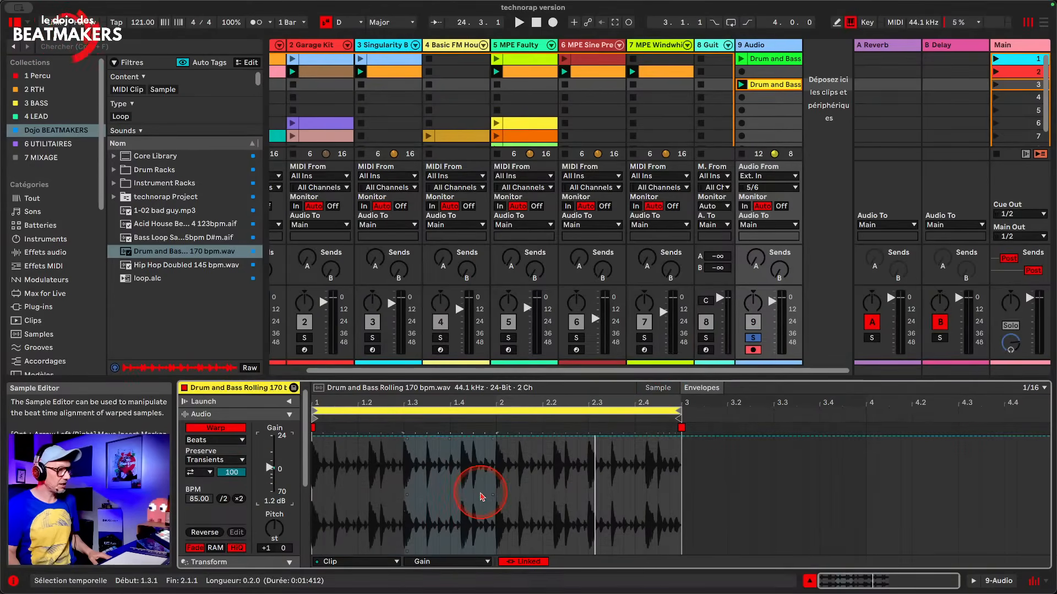
{"action": "left_click", "coordinate": [441, 499]}
{"action": "left_click_drag", "start_coordinate": [418, 504], "coordinate": [434, 507]}
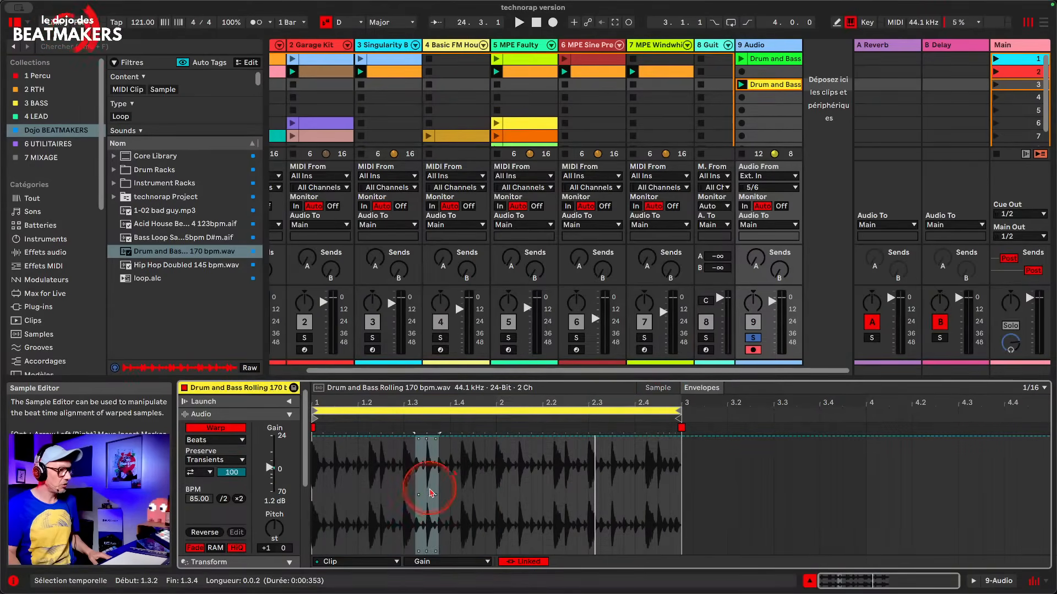
{"action": "key", "text": "space"}
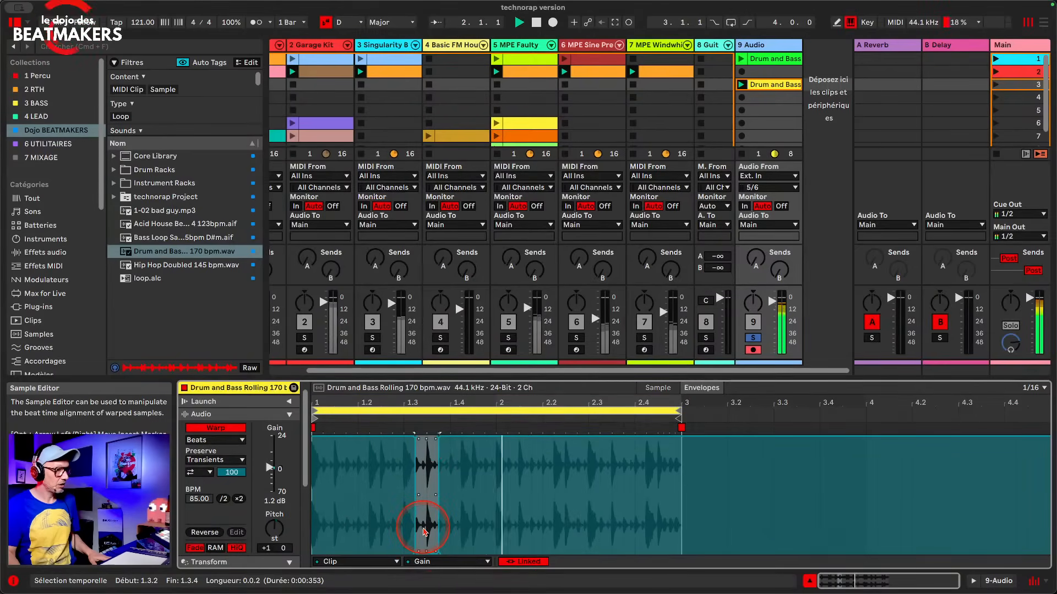
{"action": "key", "text": "space"}
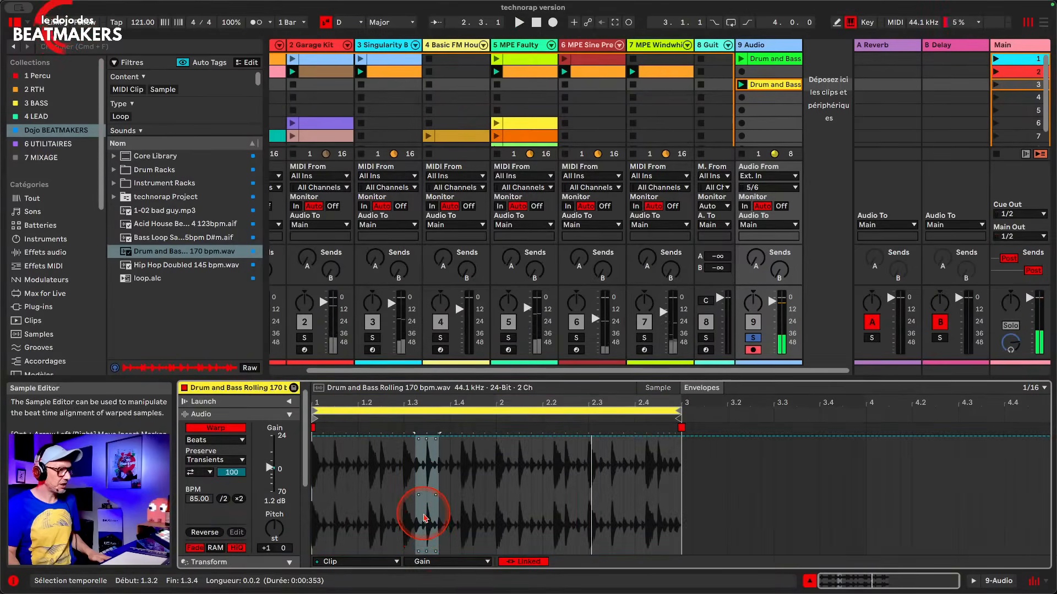
- Select the range from 1.3.4 to 1.4.2, lower its gain envelope to the minimum and play the clip
{"action": "left_click", "coordinate": [447, 461]}
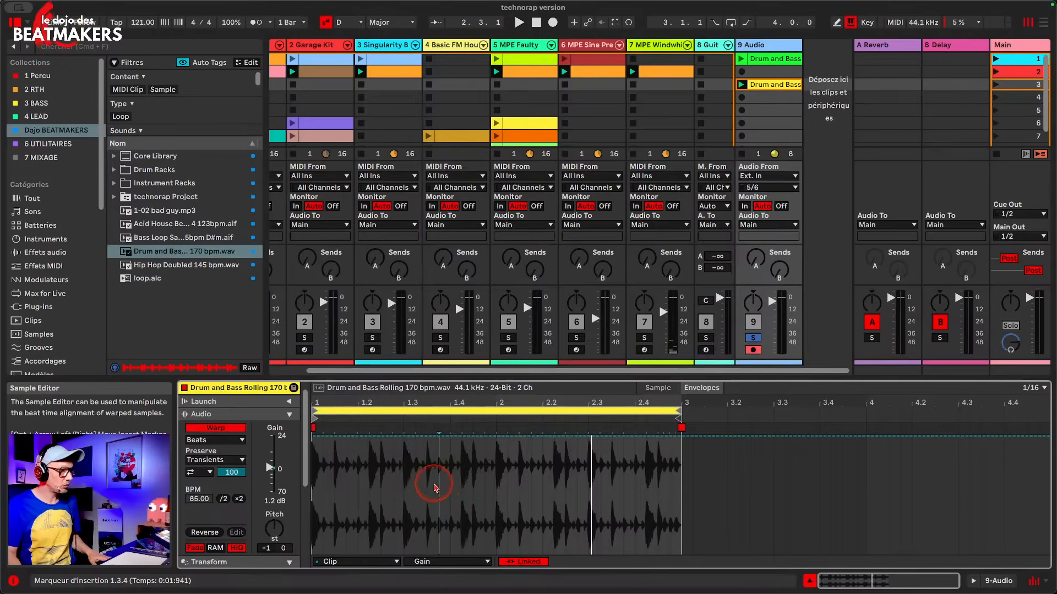
{"action": "left_click_drag", "start_coordinate": [435, 487], "coordinate": [463, 497]}
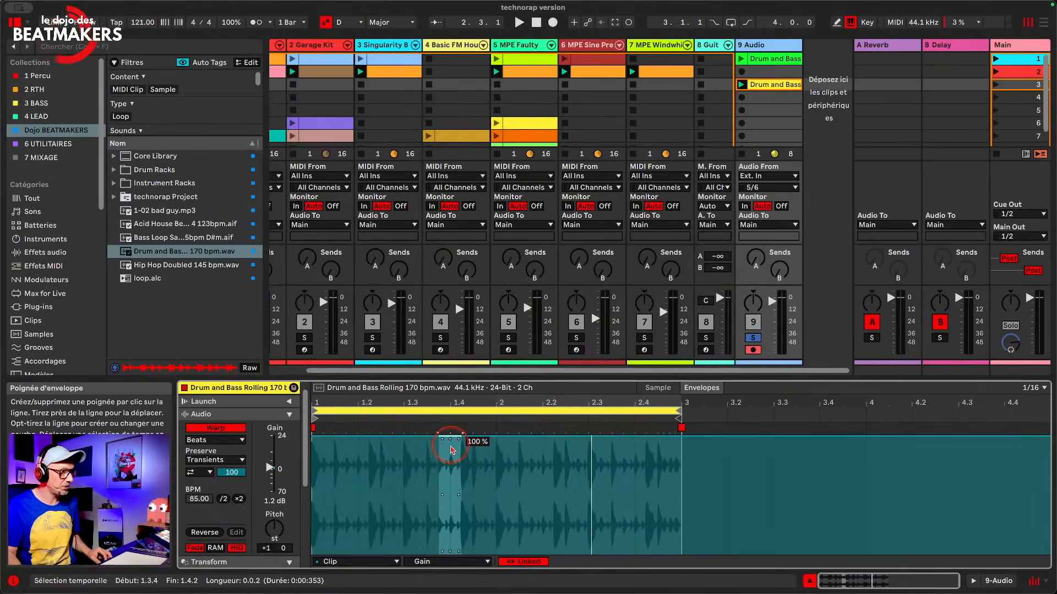
{"action": "left_click_drag", "start_coordinate": [451, 450], "coordinate": [451, 554]}
{"action": "key", "text": "space"}
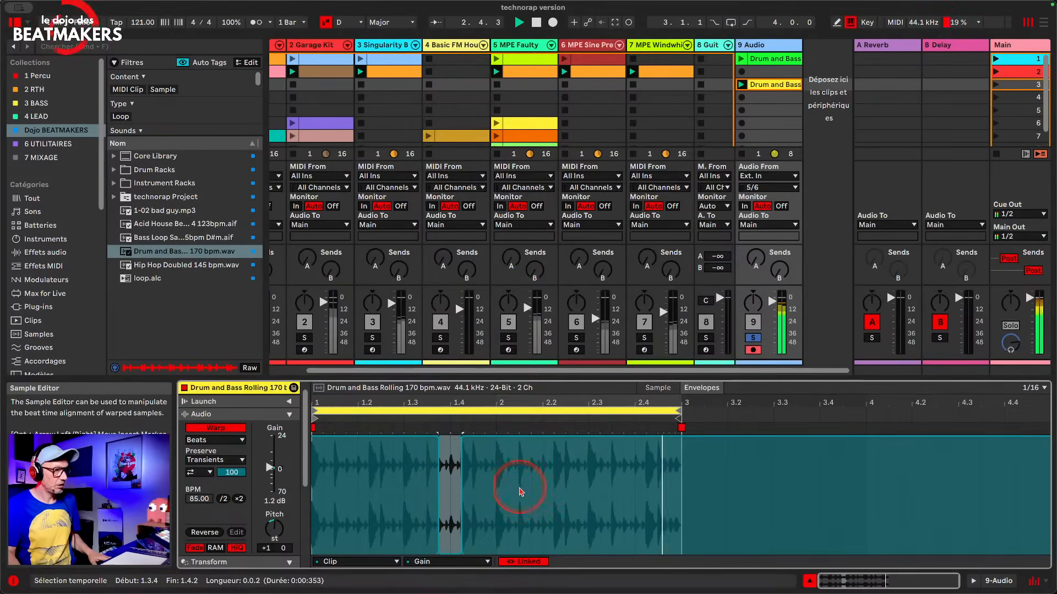
- Select the range from 2.1.4 to 2.2.2 and lower its gain envelope segment to the minimum
{"action": "left_click", "coordinate": [531, 502]}
{"action": "left_click_drag", "start_coordinate": [543, 521], "coordinate": [555, 523]}
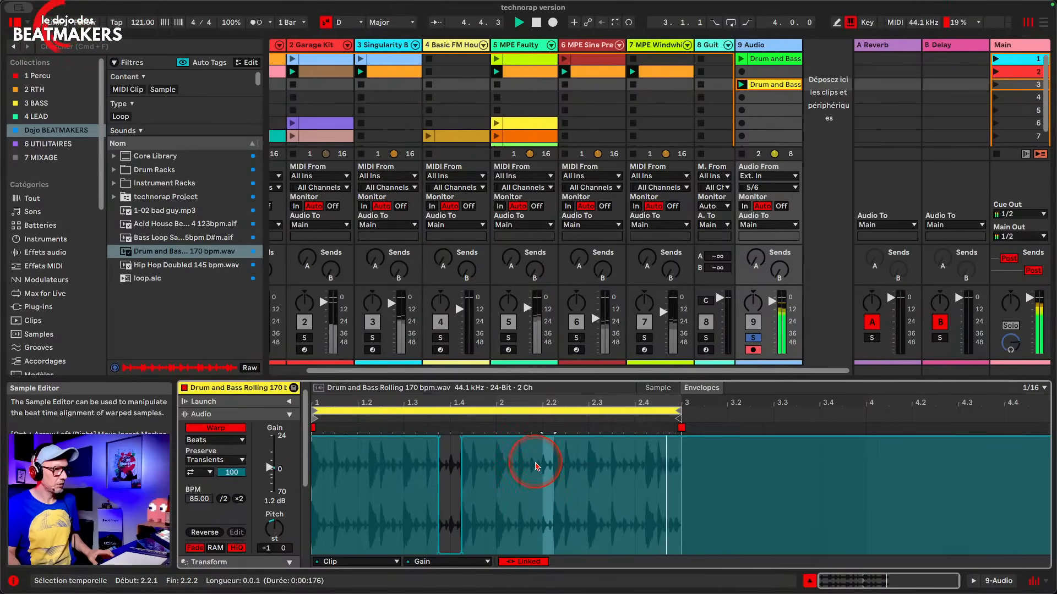
{"action": "left_click", "coordinate": [536, 464], "text": "shift"}
{"action": "left_click_drag", "start_coordinate": [543, 441], "coordinate": [542, 552]}
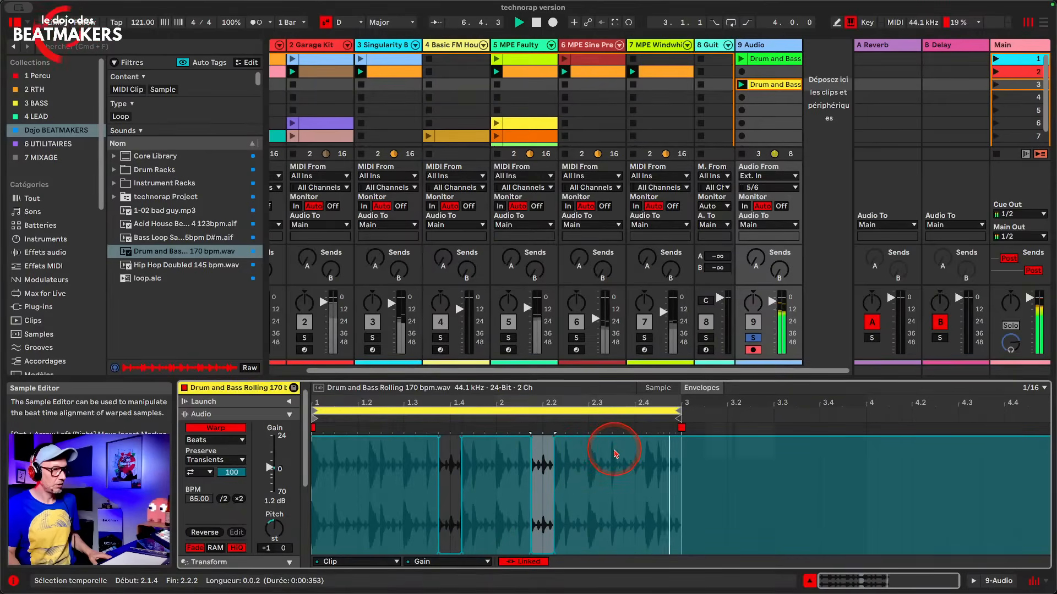
- Select the range from 2.3.4 to 2.4.2, lower its gain envelope to 0%, and toggle solo on the 9 Audio track
{"action": "left_click", "coordinate": [623, 458]}
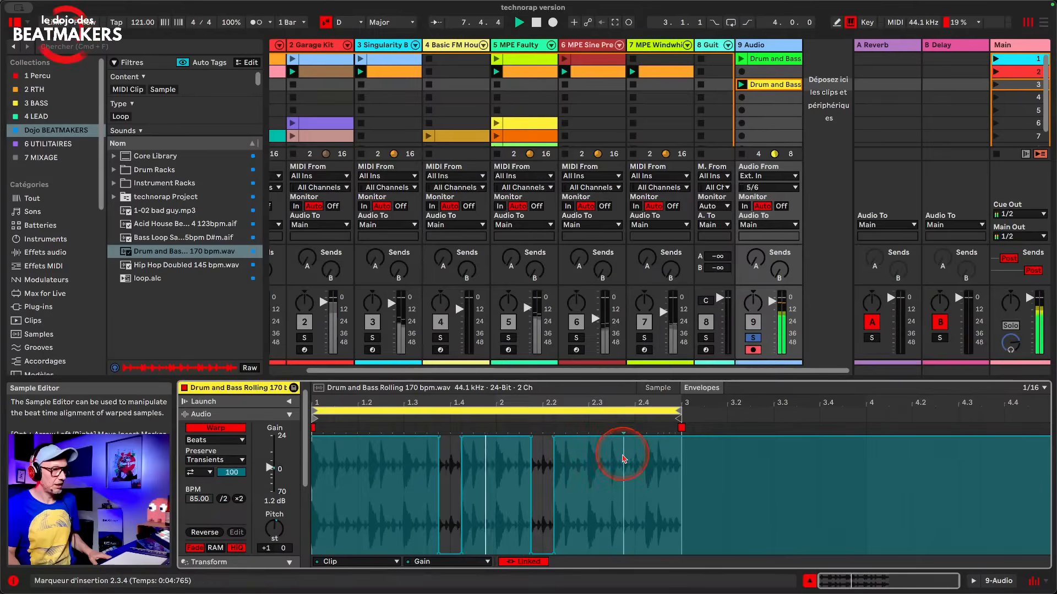
{"action": "left_click_drag", "start_coordinate": [626, 485], "coordinate": [647, 484]}
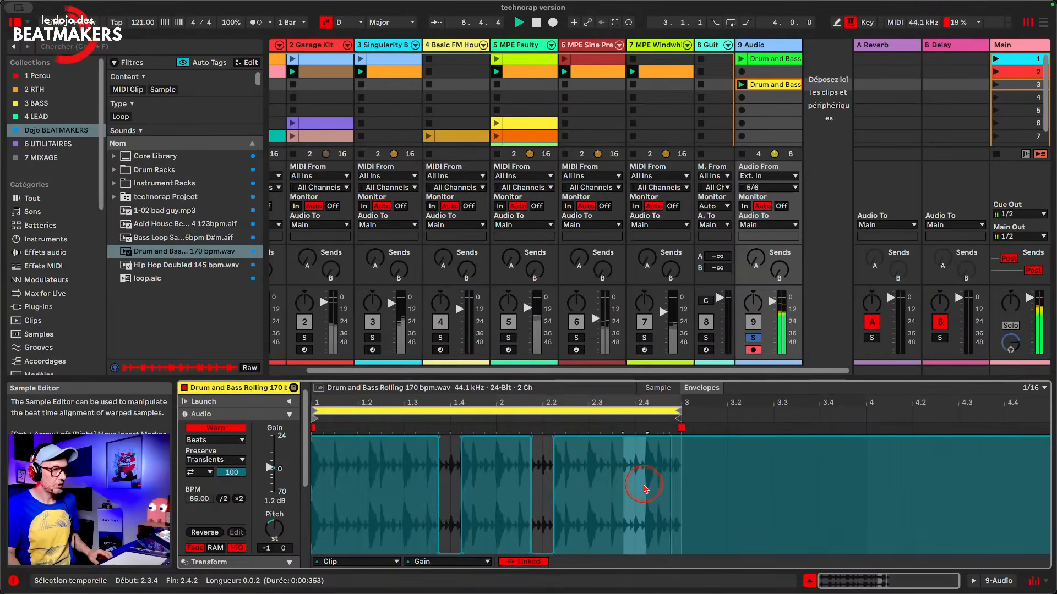
{"action": "left_click_drag", "start_coordinate": [629, 447], "coordinate": [631, 559]}
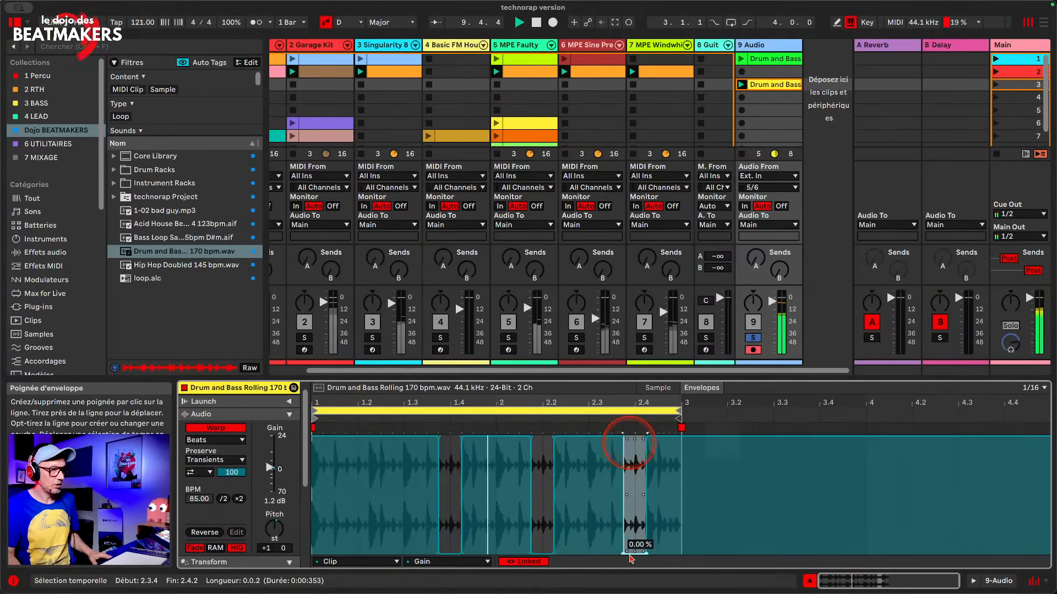
{"action": "left_click", "coordinate": [629, 553]}
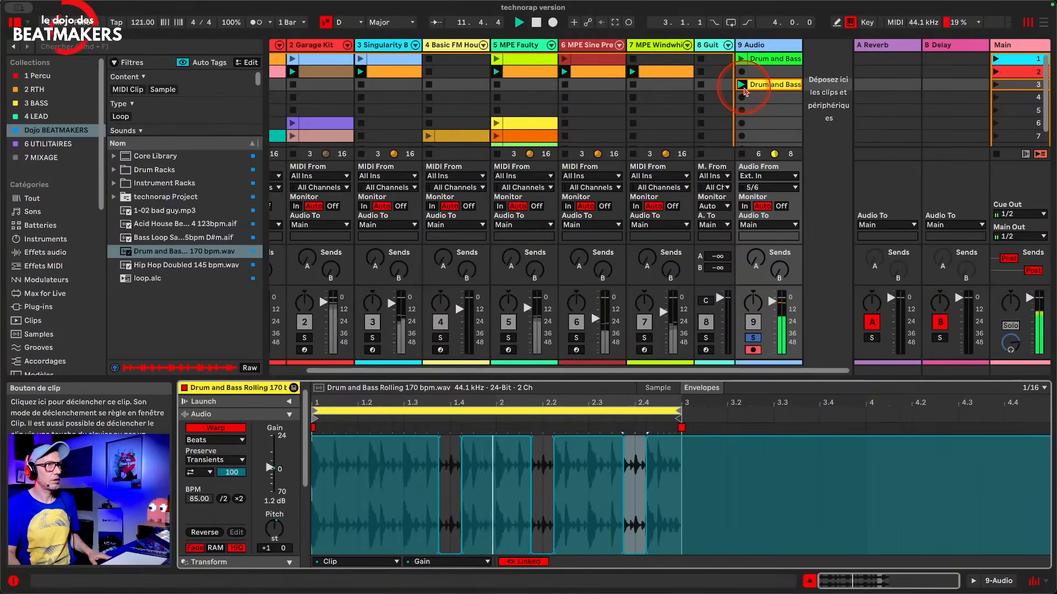
{"action": "left_click", "coordinate": [754, 338]}
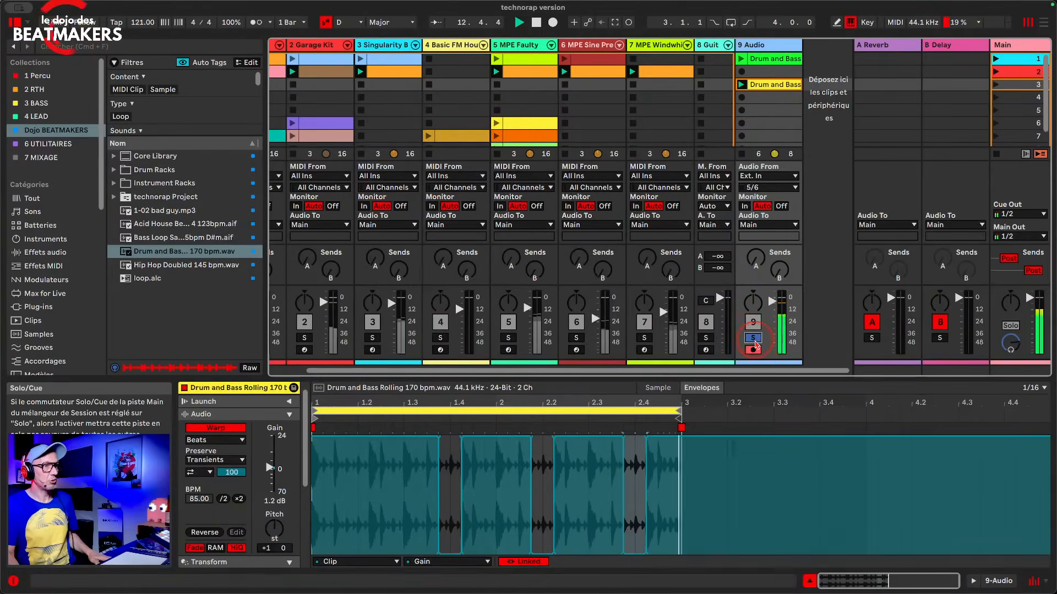